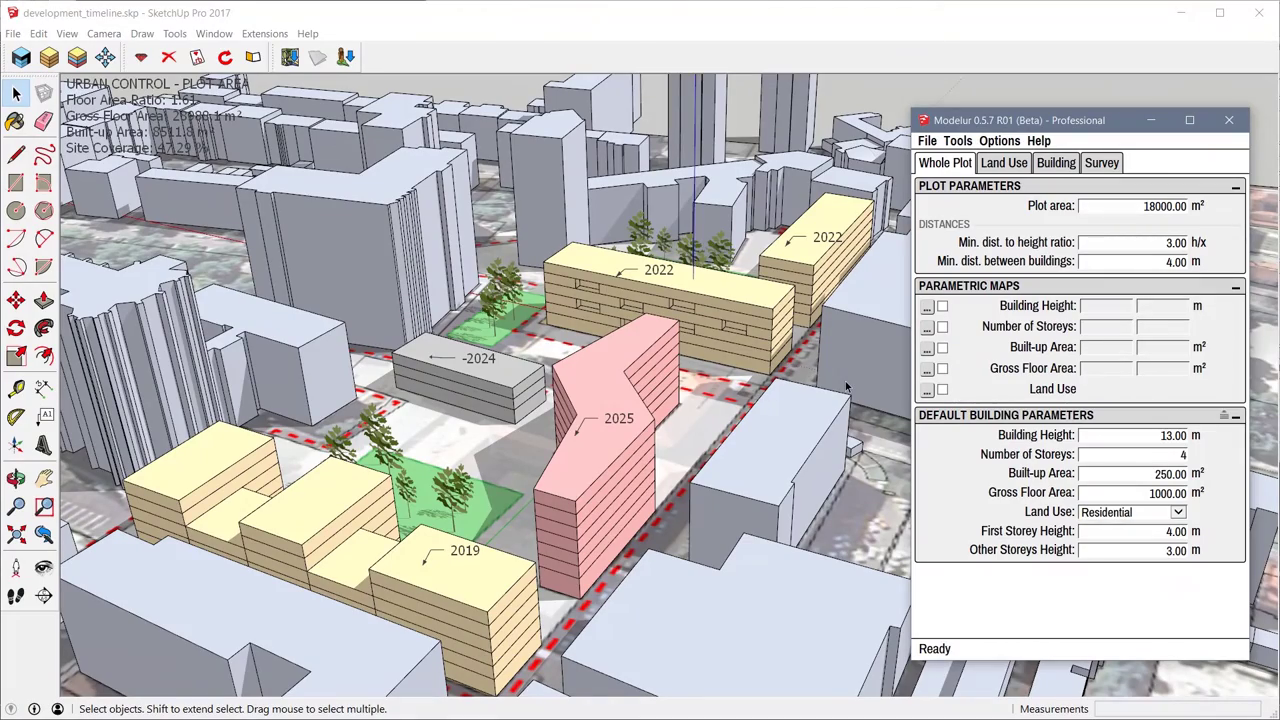
# Orbit the city model to a new angle and bring the Modelur window into focus
pyautogui.moveTo(705, 402); pyautogui.dragTo(675, 374, button='middle')
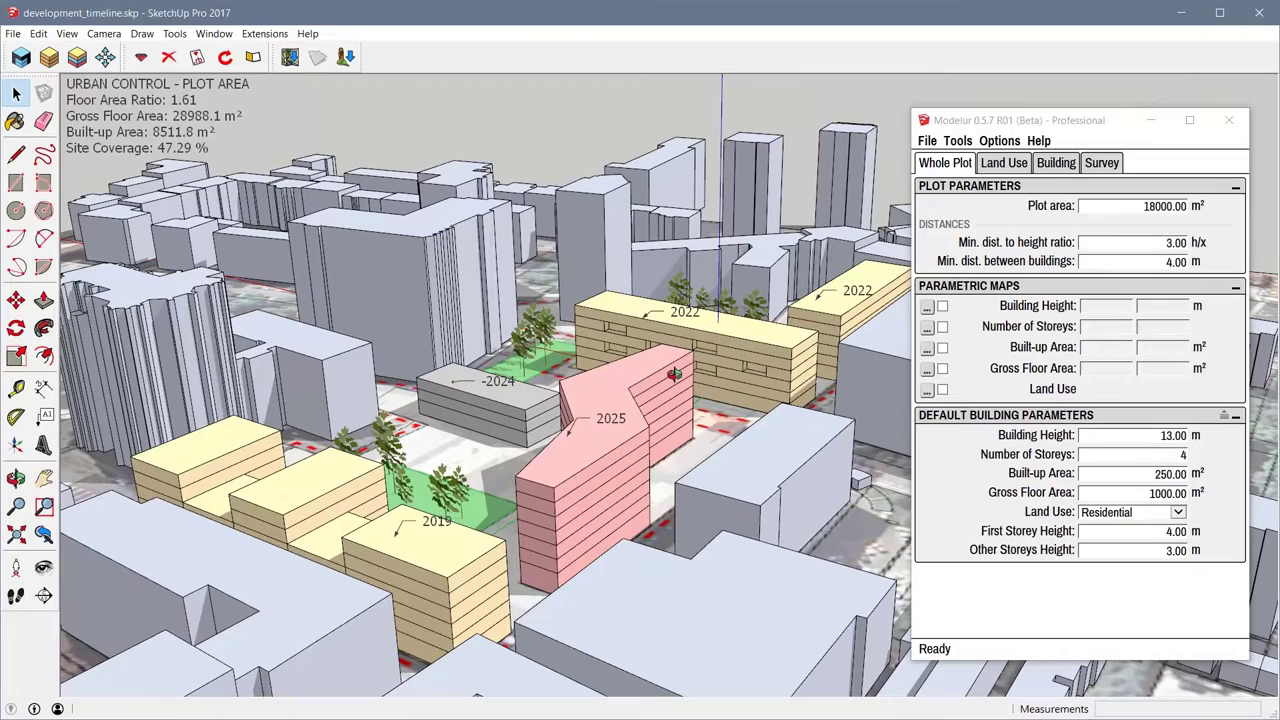
pyautogui.click(1003, 122)
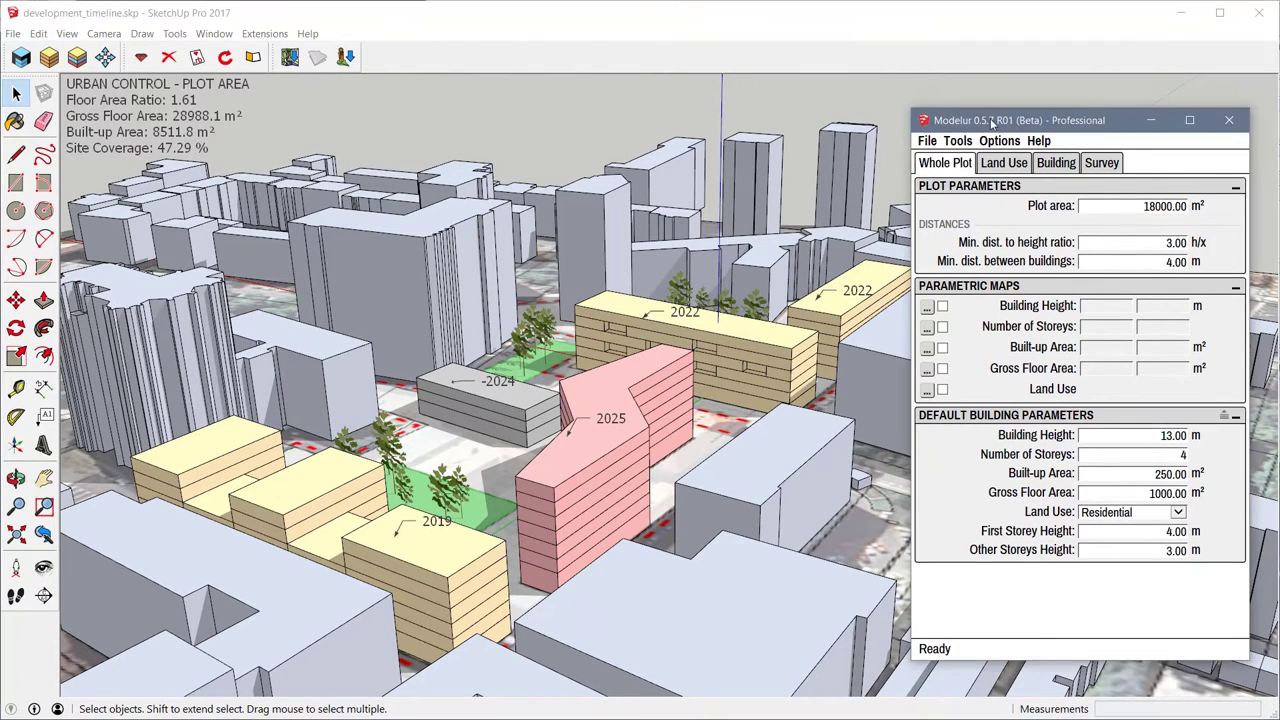
# Set Modelur's development timeline to 2022 on the Survey tab, then orbit to a higher viewpoint
pyautogui.click(1107, 164)
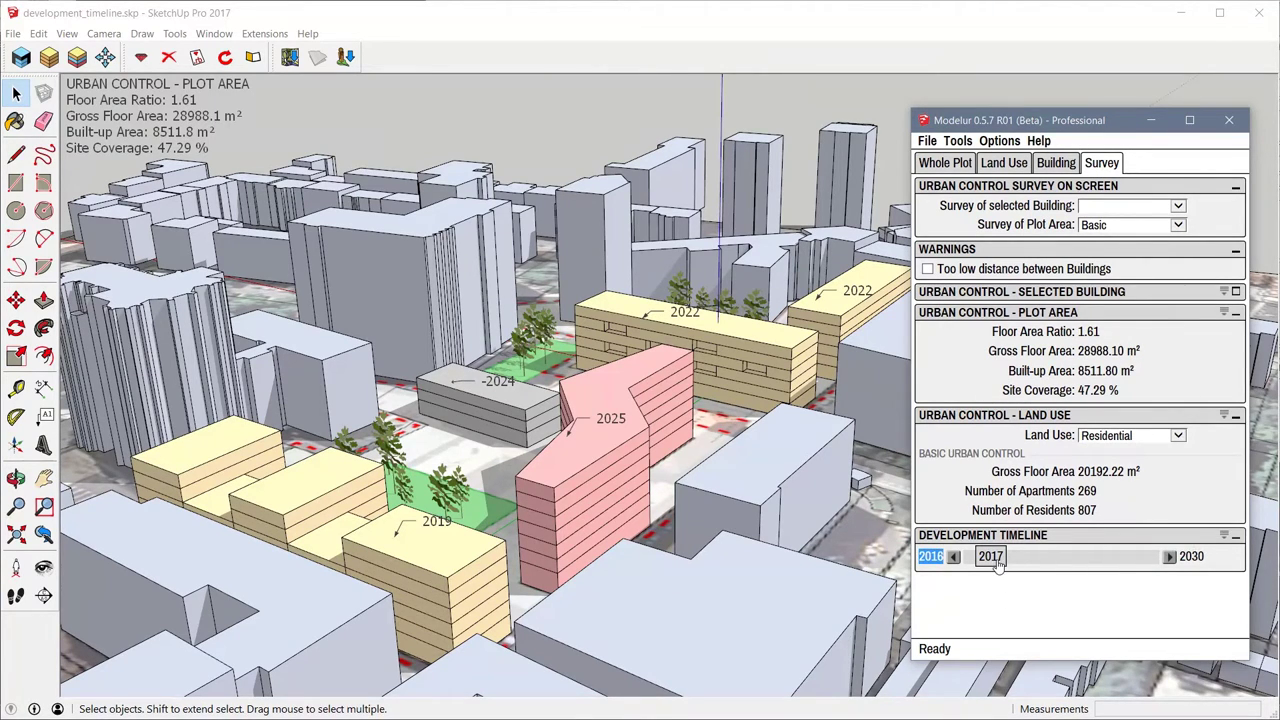
pyautogui.moveTo(996, 565); pyautogui.dragTo(1052, 566)
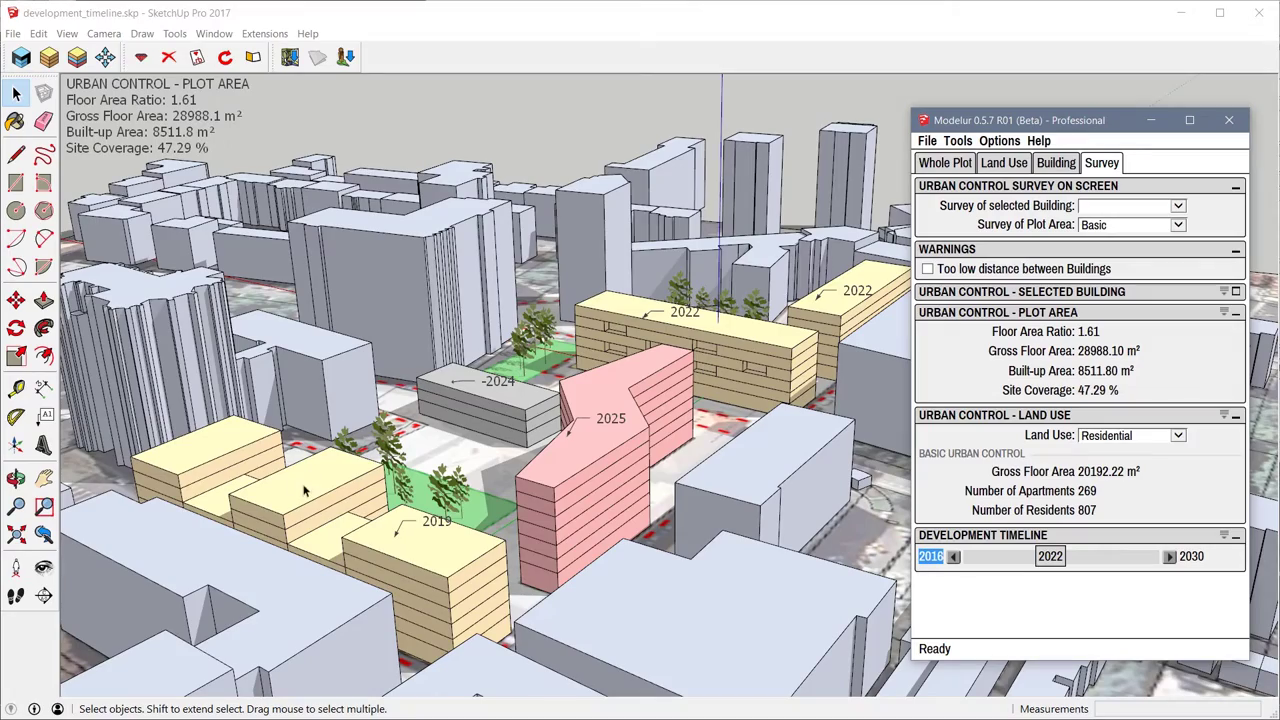
pyautogui.moveTo(480, 477); pyautogui.dragTo(455, 527, button='middle')
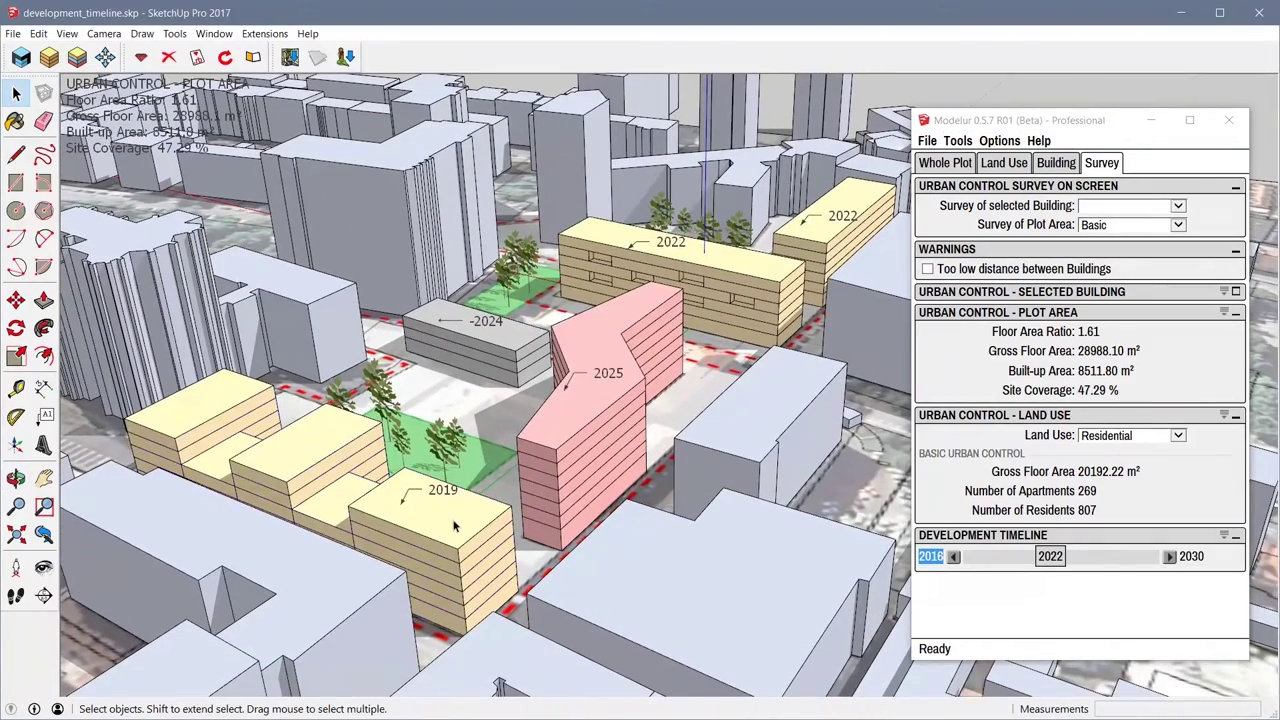
# Give the yellow building labelled 2019 a construction year of 2019 in Modelur's Building parameters
pyautogui.click(455, 527)
pyautogui.click(1056, 163)
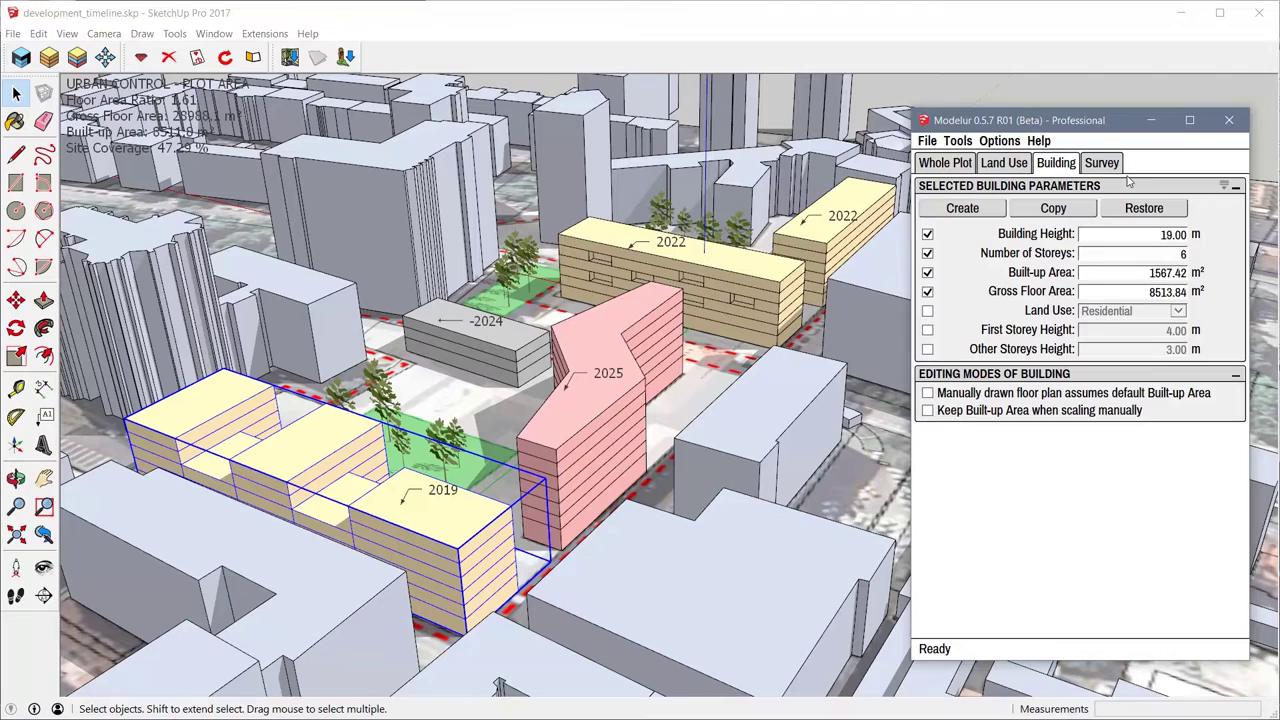
pyautogui.click(1226, 187)
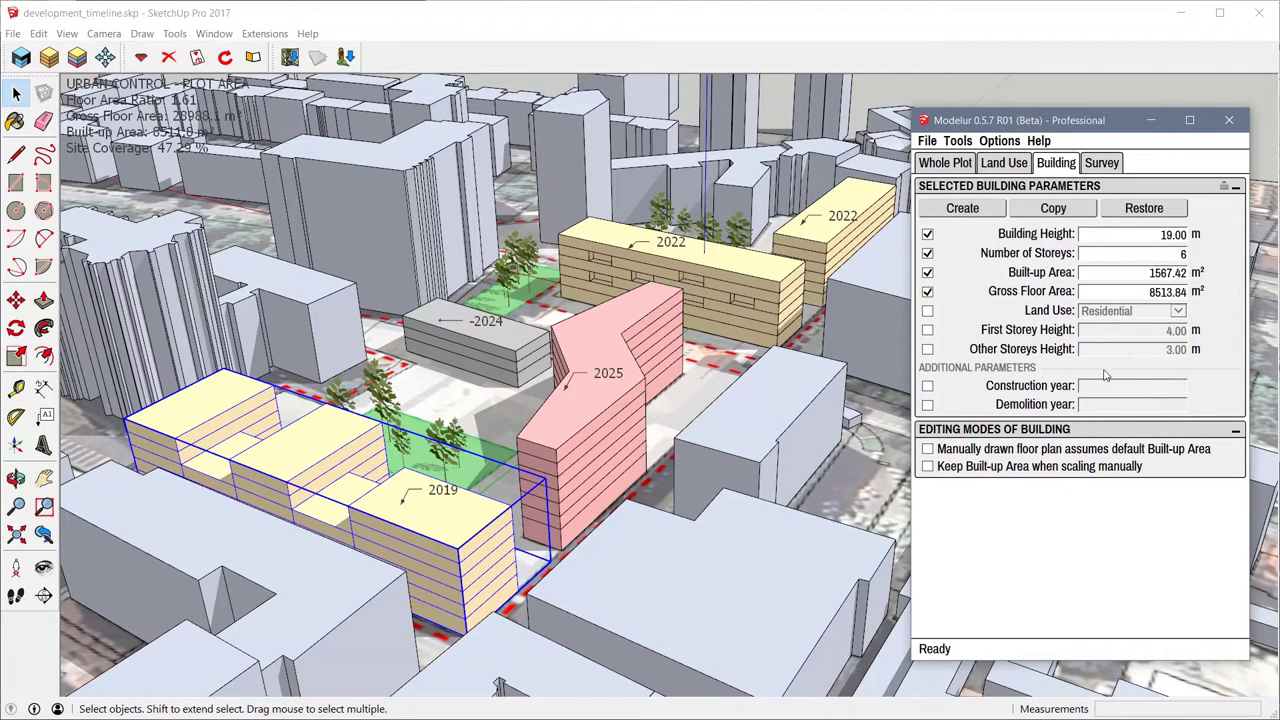
pyautogui.click(927, 387)
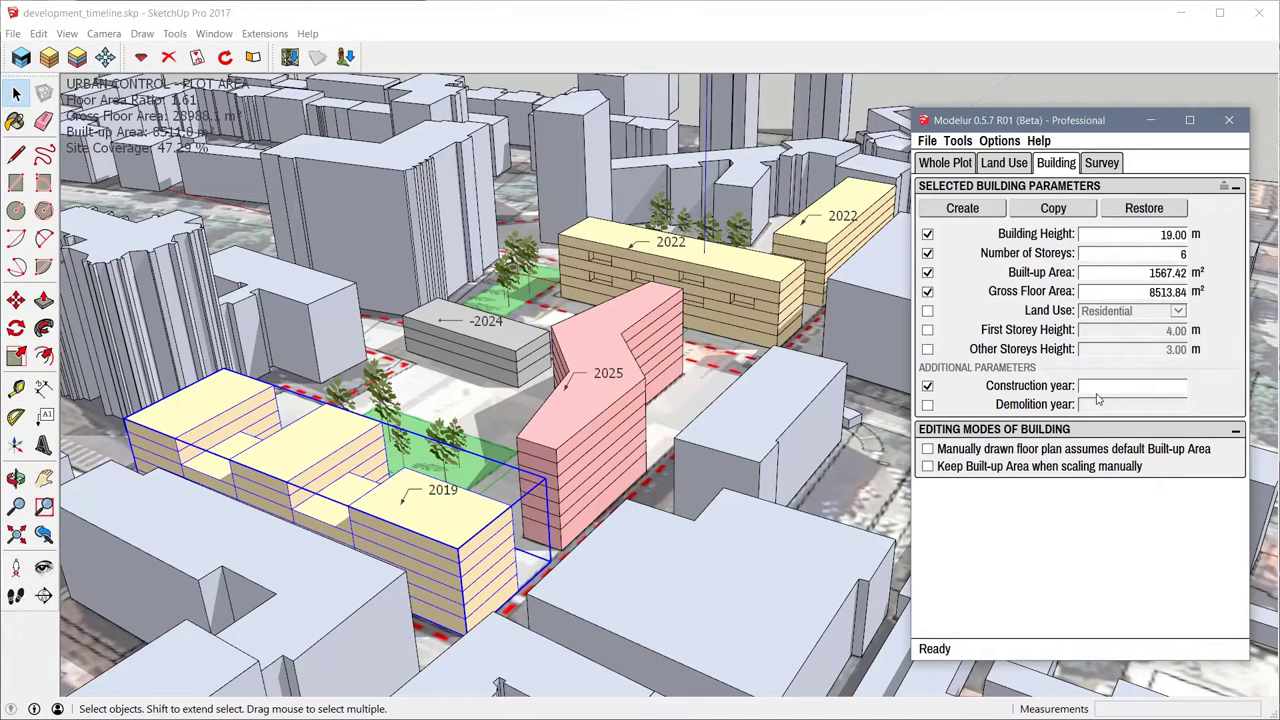
pyautogui.write('2019')
pyautogui.click(1102, 163)
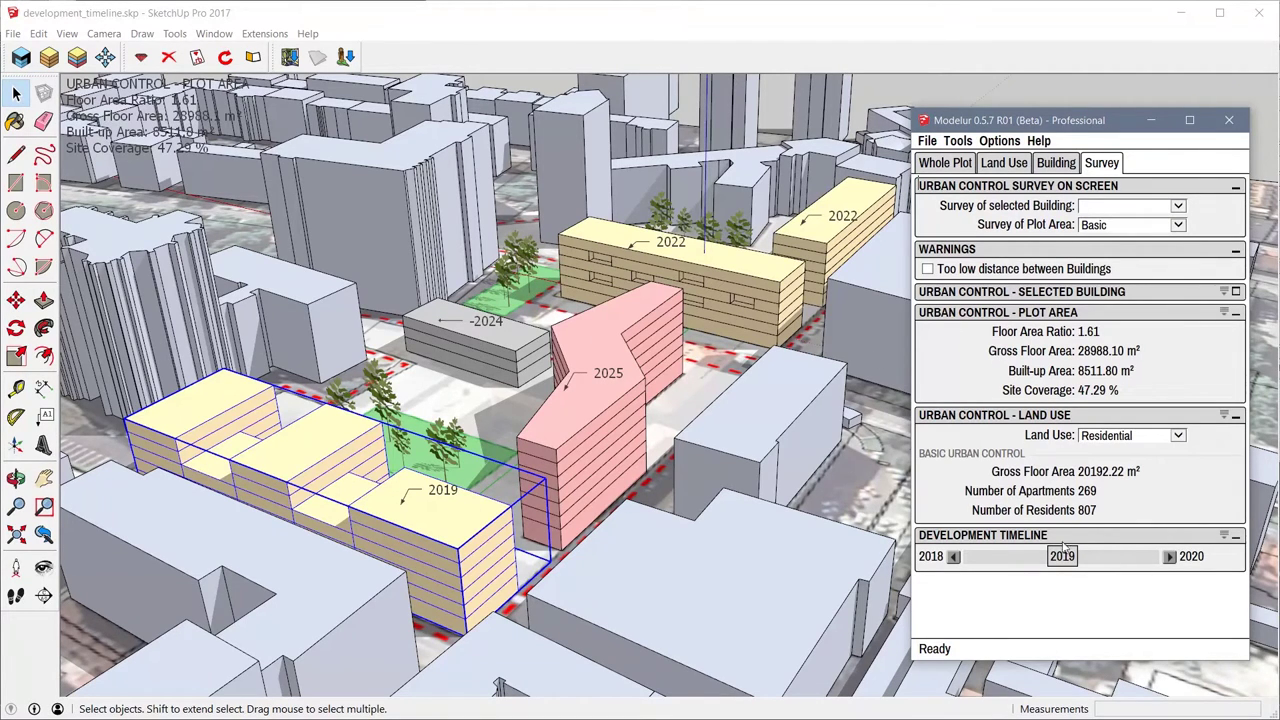
pyautogui.moveTo(1062, 560)
pyautogui.mouseDown()
pyautogui.moveTo(995, 570)
pyautogui.moveTo(1145, 566)
pyautogui.moveTo(1068, 566)
pyautogui.mouseUp()
pyautogui.doubleClick(1195, 557)
pyautogui.click(1192, 558)
pyautogui.moveTo(1062, 564)
pyautogui.mouseDown()
pyautogui.moveTo(982, 562)
pyautogui.moveTo(1148, 563)
pyautogui.moveTo(1062, 564)
pyautogui.mouseUp()
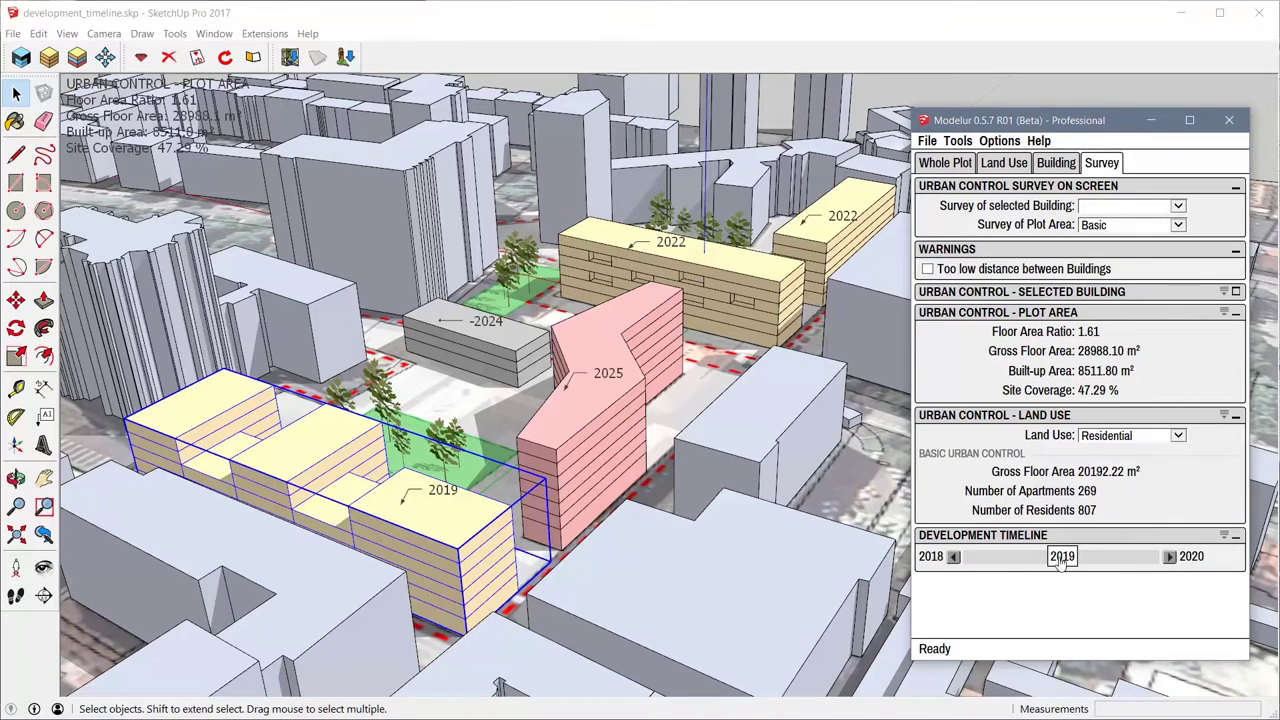
# Give both buildings labelled 2022 a construction year of 2022
pyautogui.click(766, 284)
pyautogui.keyDown('shift'); pyautogui.click(856, 203); pyautogui.keyUp('shift')
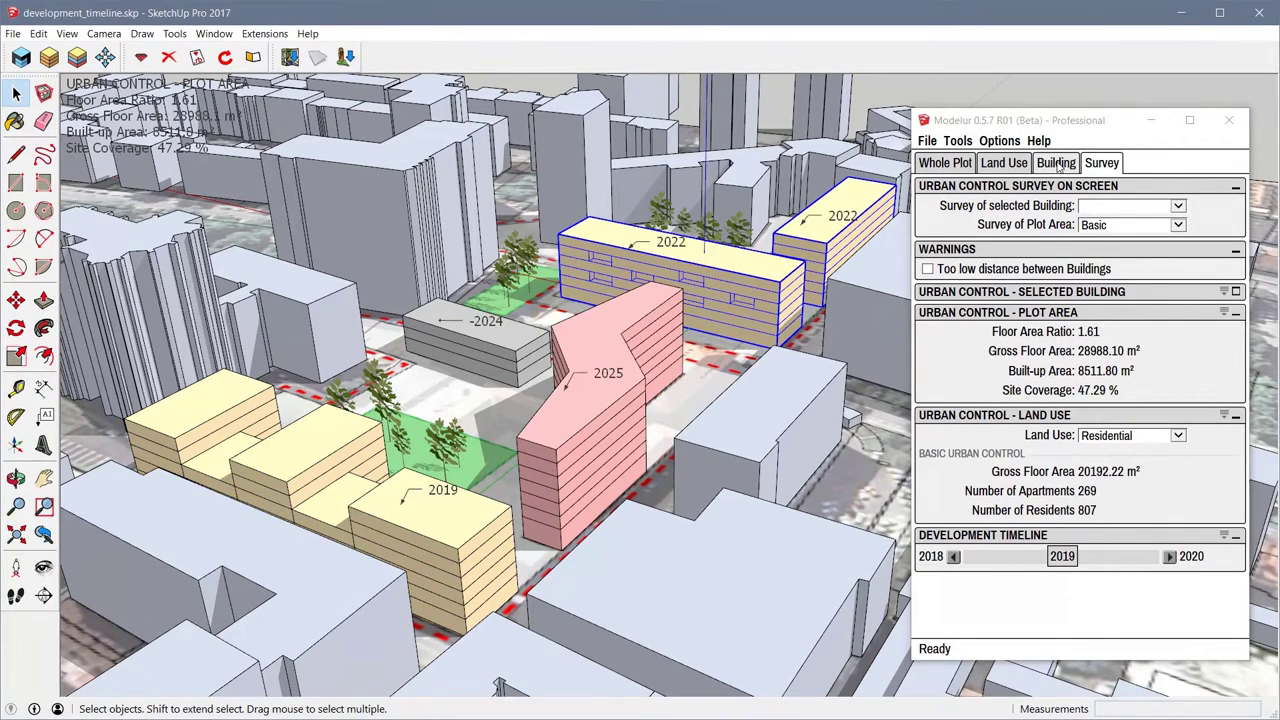
pyautogui.click(1056, 164)
pyautogui.click(927, 385)
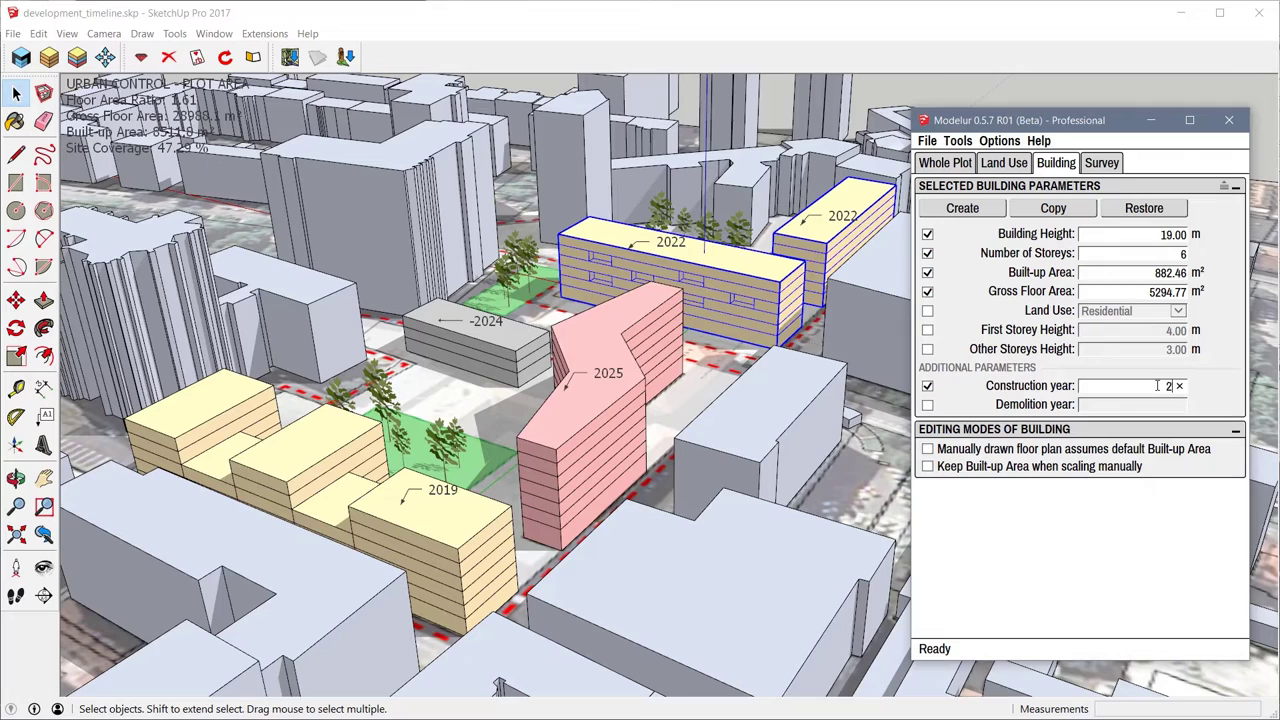
pyautogui.press('Return')
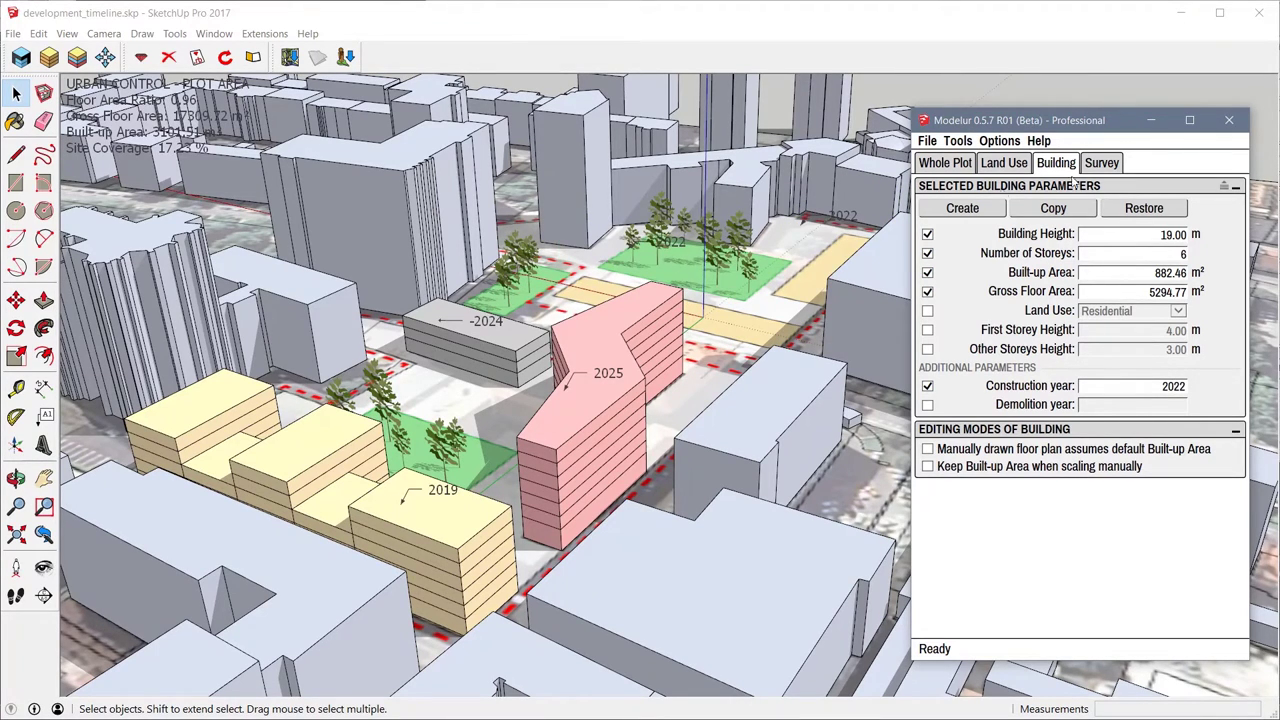
# Move the development timeline on the Survey tab to 2022 to show the new buildings
pyautogui.click(1108, 164)
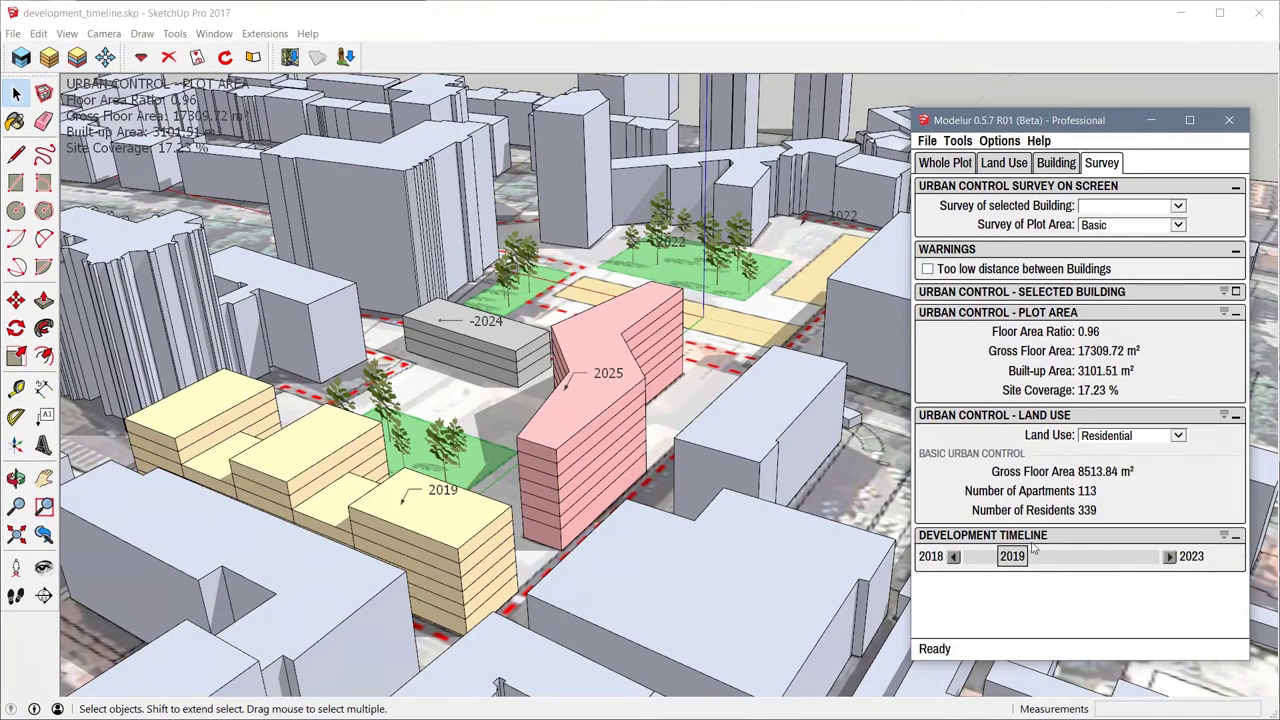
pyautogui.moveTo(1014, 563); pyautogui.dragTo(1100, 565)
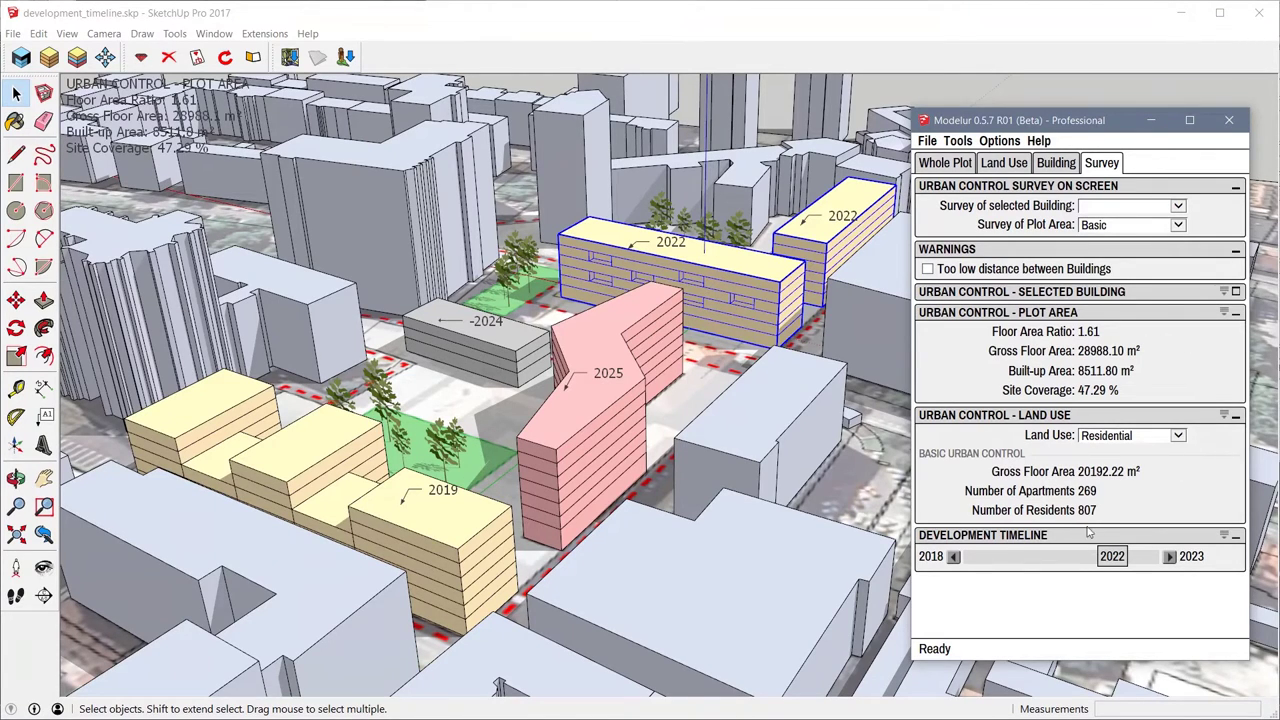
pyautogui.moveTo(1112, 557)
pyautogui.mouseDown()
pyautogui.moveTo(1074, 557)
pyautogui.moveTo(1116, 560)
pyautogui.mouseUp()
# Give the grey building labelled -2024 a demolition year of 2024
pyautogui.click(474, 351)
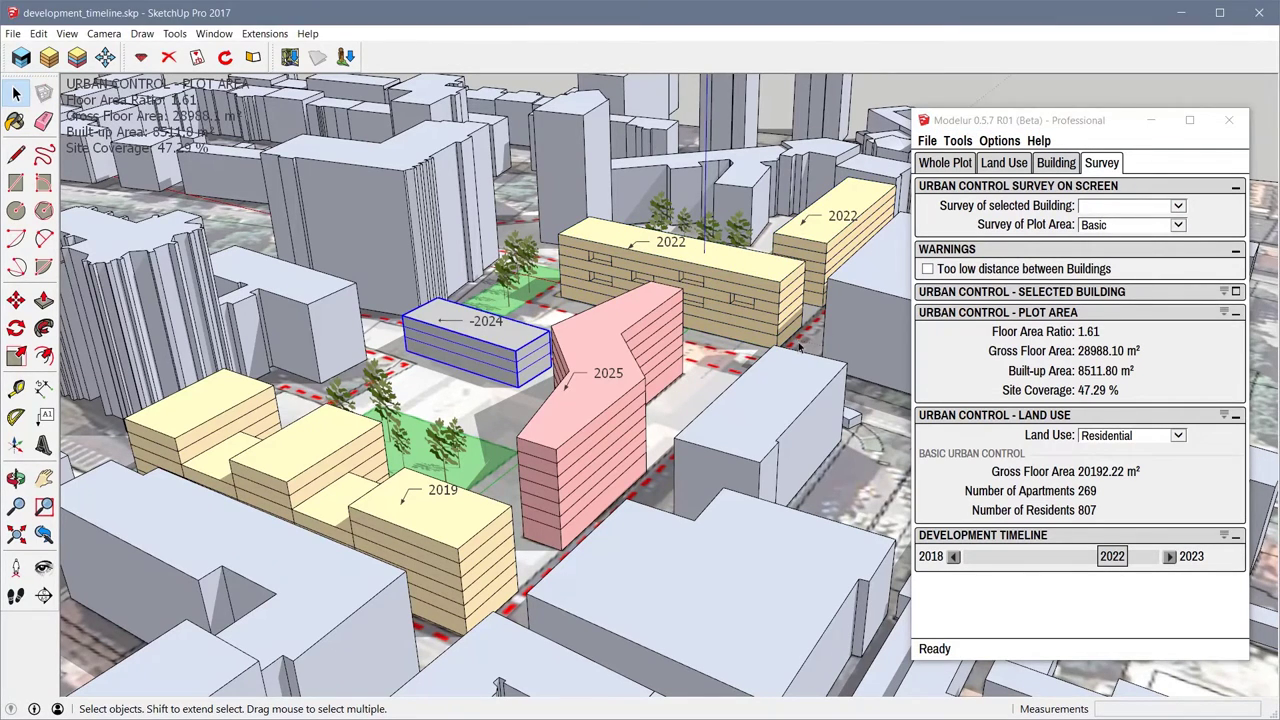
pyautogui.click(1056, 163)
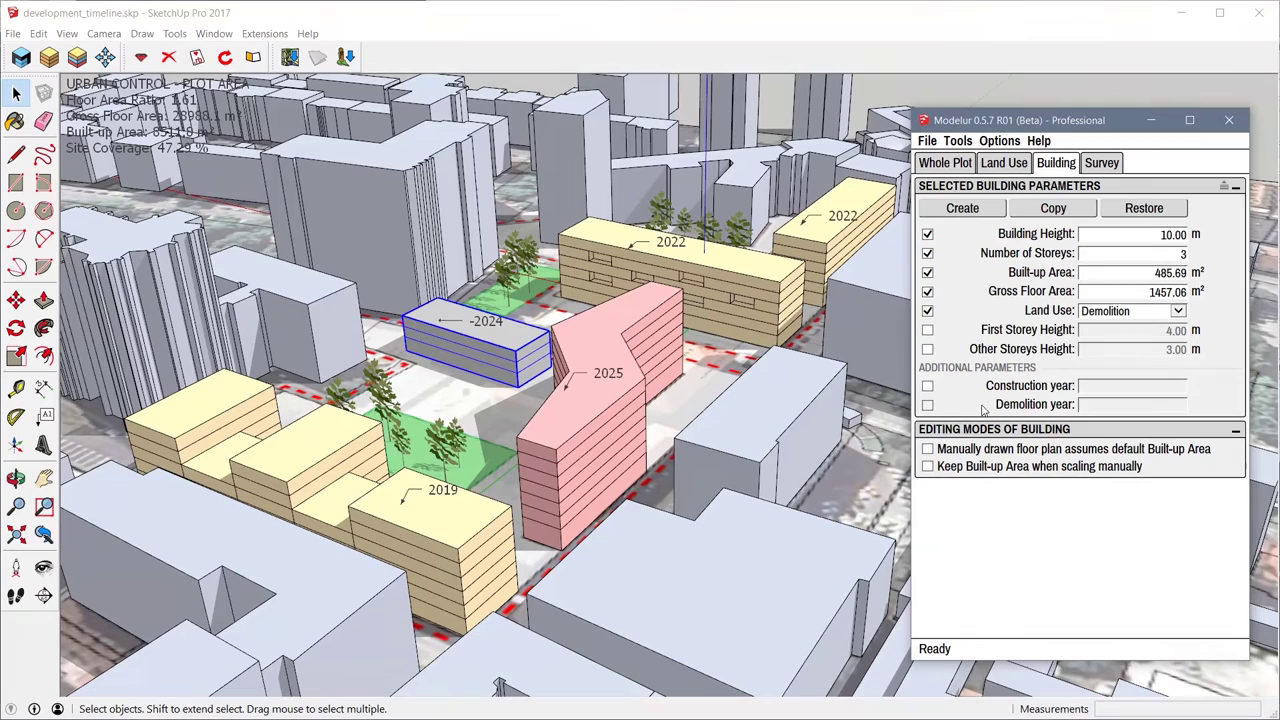
pyautogui.click(984, 408)
pyautogui.click(1122, 408)
pyautogui.write('202')
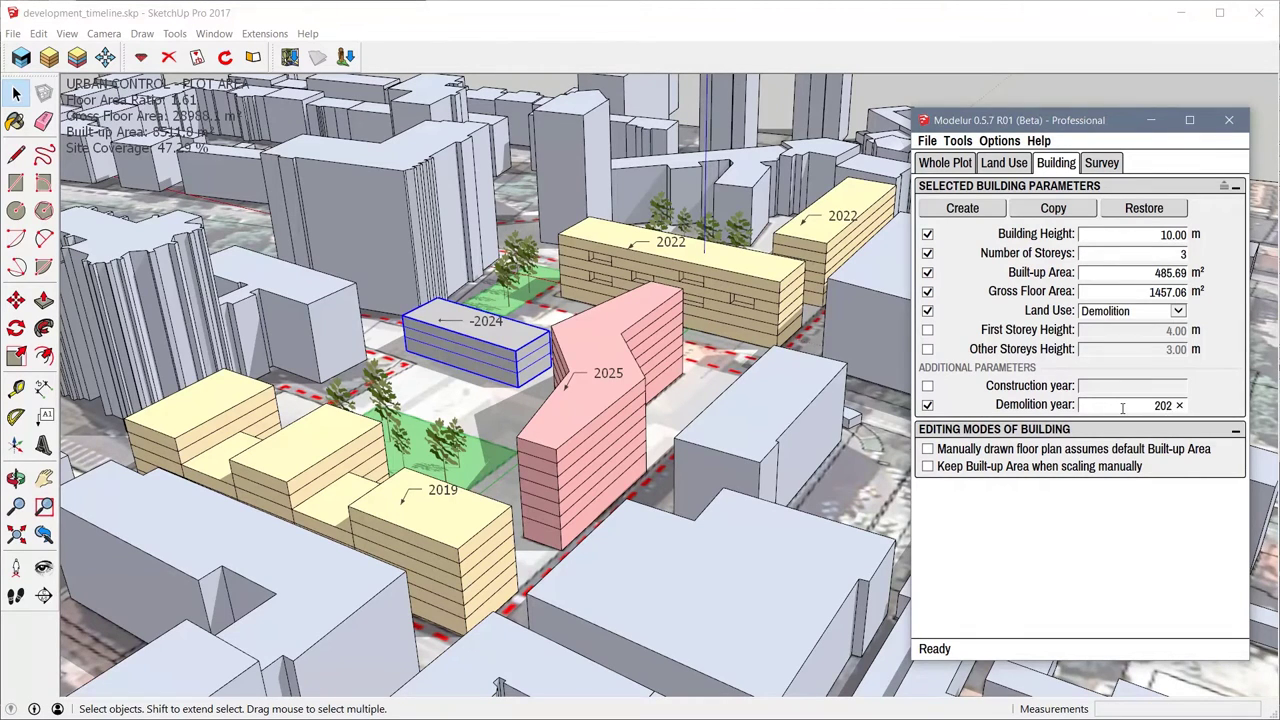
pyautogui.write('4')
# Give the pink building a construction year of 2025
pyautogui.click(626, 366)
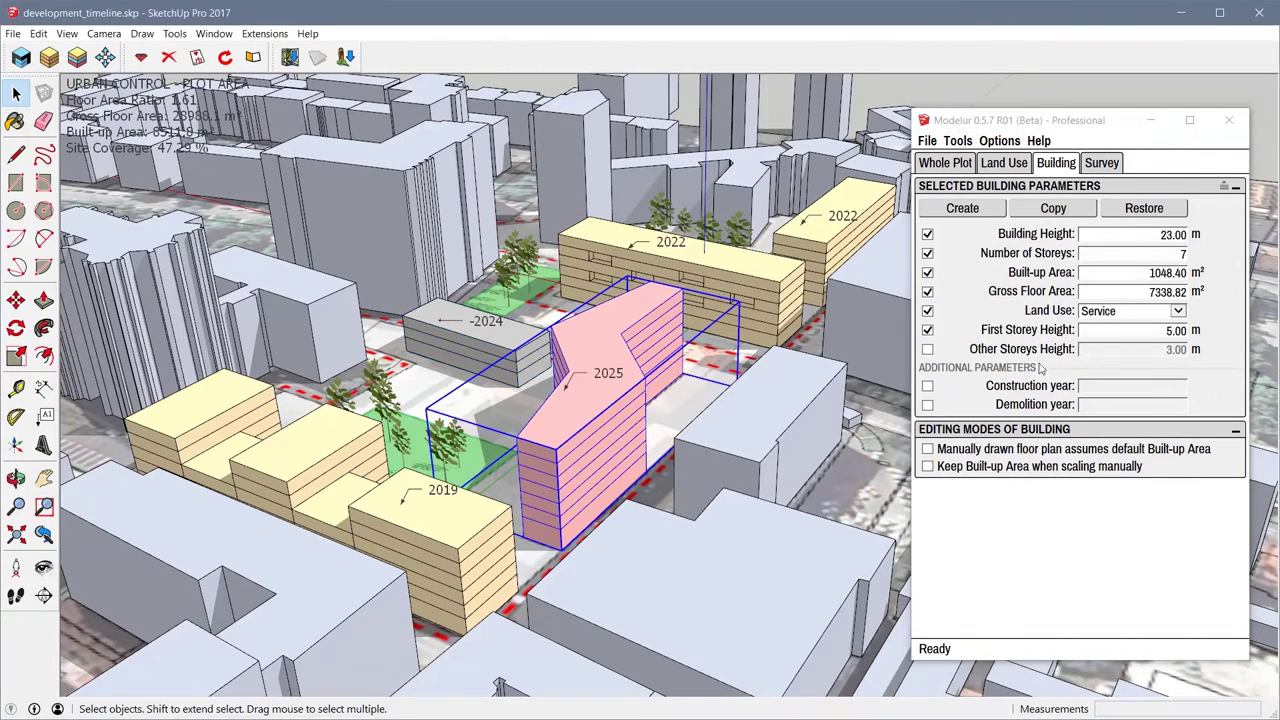
pyautogui.click(928, 387)
pyautogui.click(1096, 390)
pyautogui.write('2025')
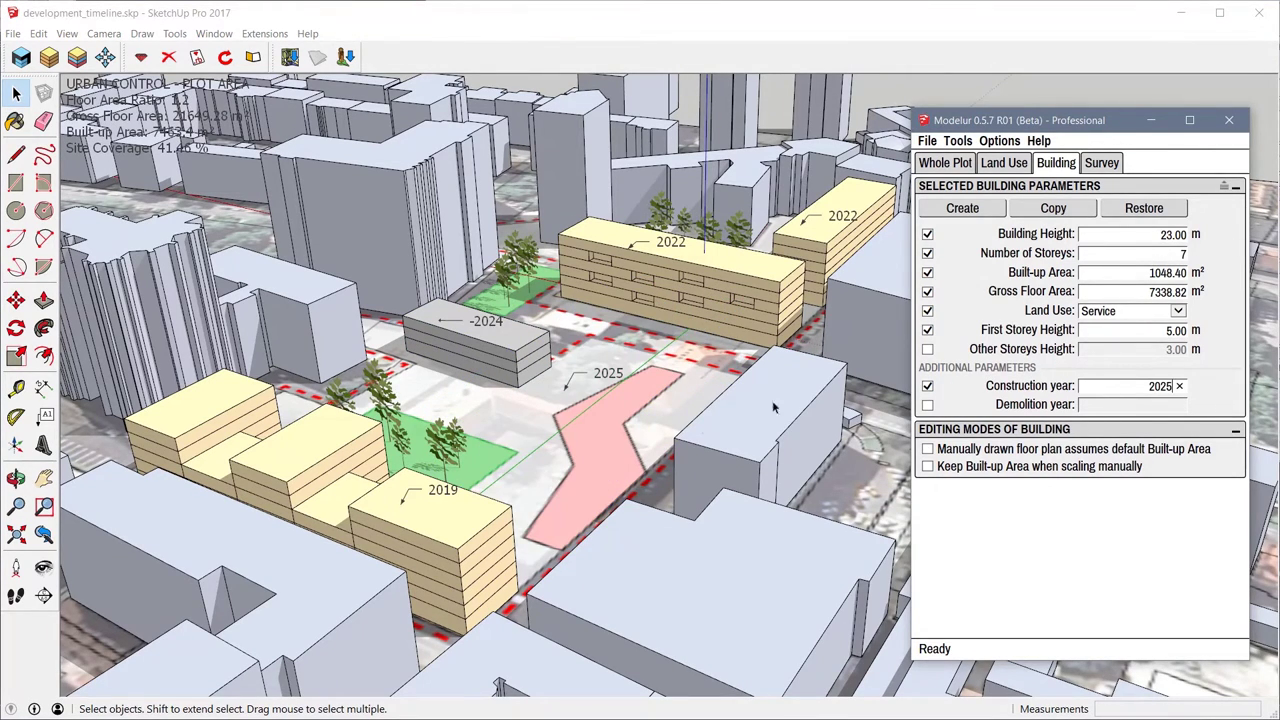
# Step the development timeline through 2024 and 2025 to 2026, orbiting to view the new building
pyautogui.click(1101, 163)
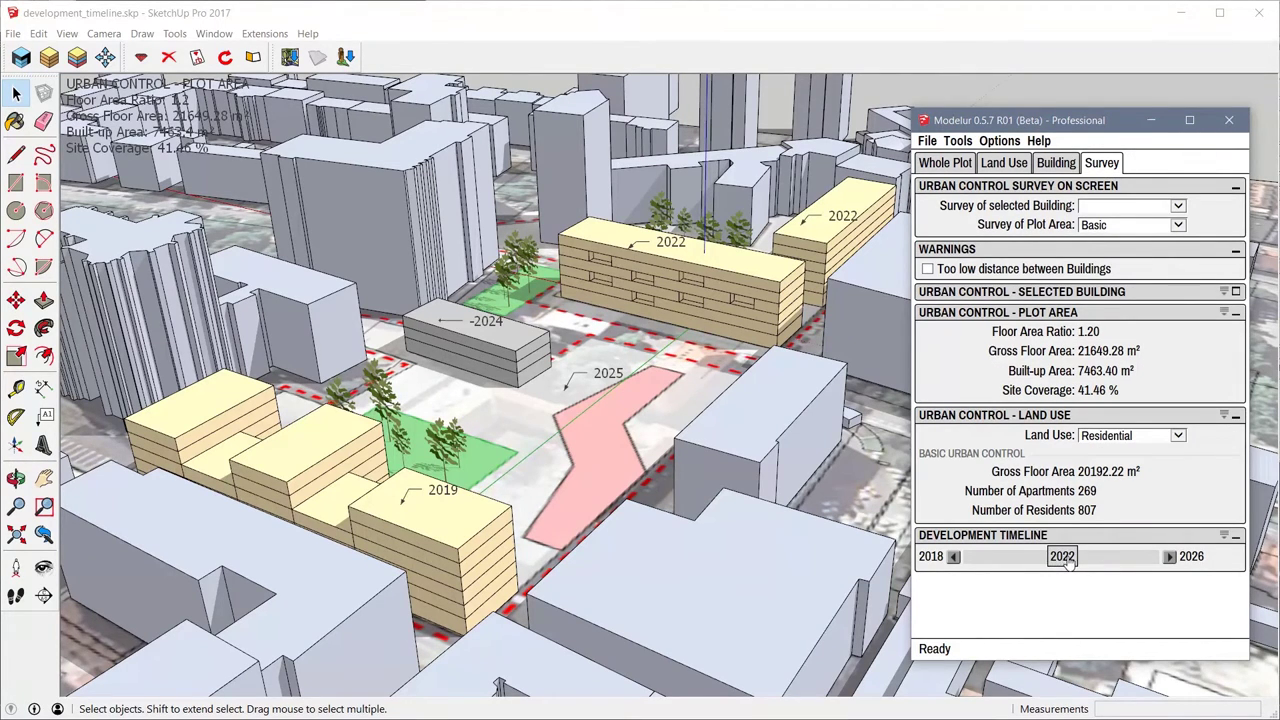
pyautogui.moveTo(1068, 562); pyautogui.dragTo(1103, 563)
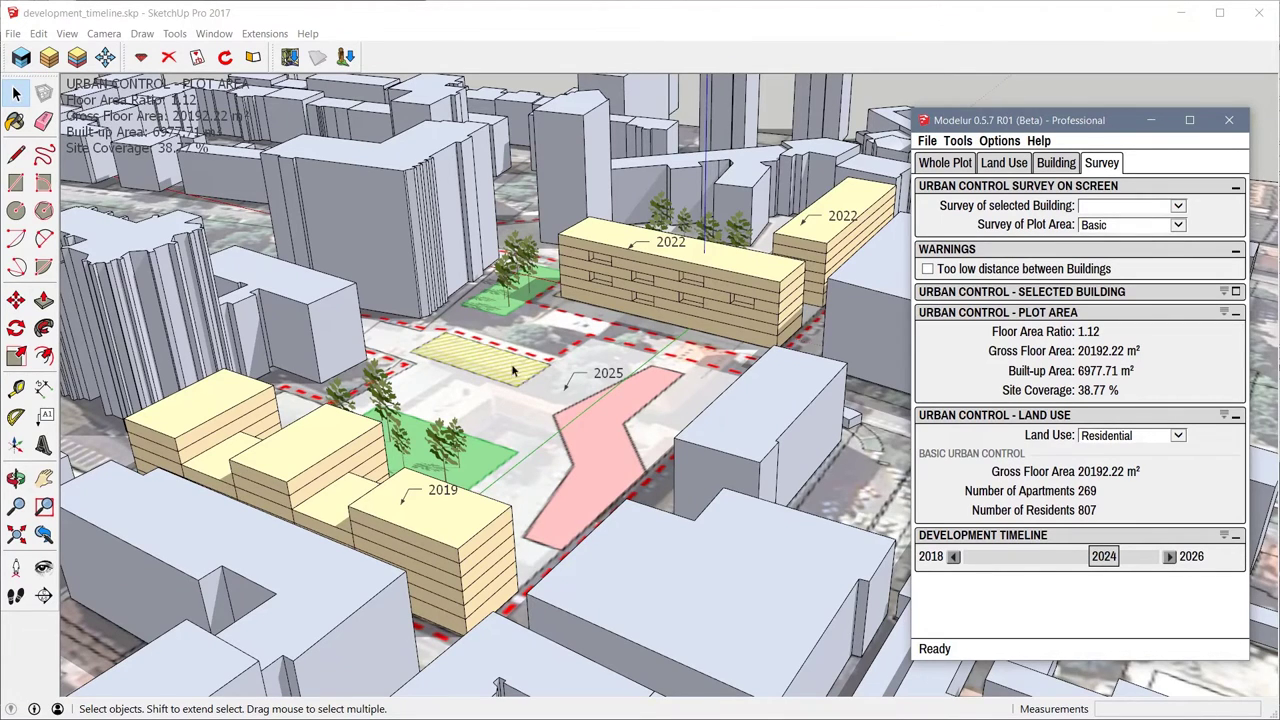
pyautogui.moveTo(1104, 562); pyautogui.dragTo(1118, 563)
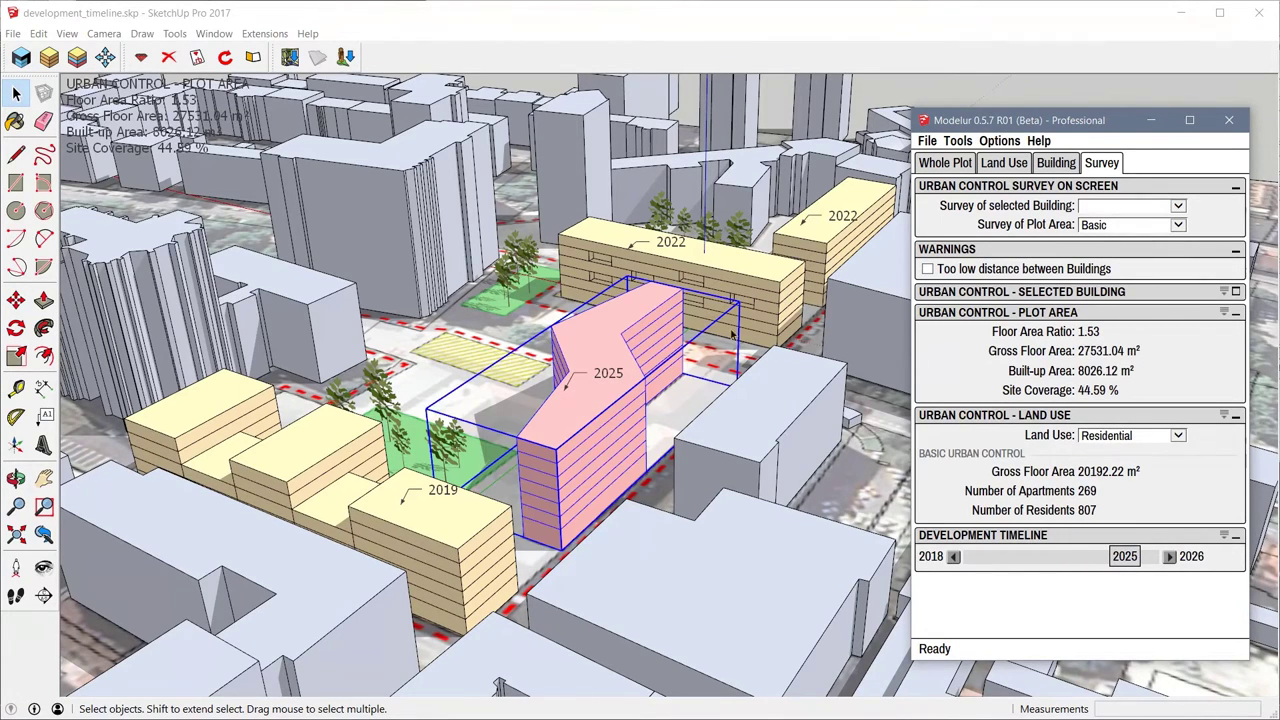
pyautogui.moveTo(630, 478); pyautogui.dragTo(528, 477, button='middle')
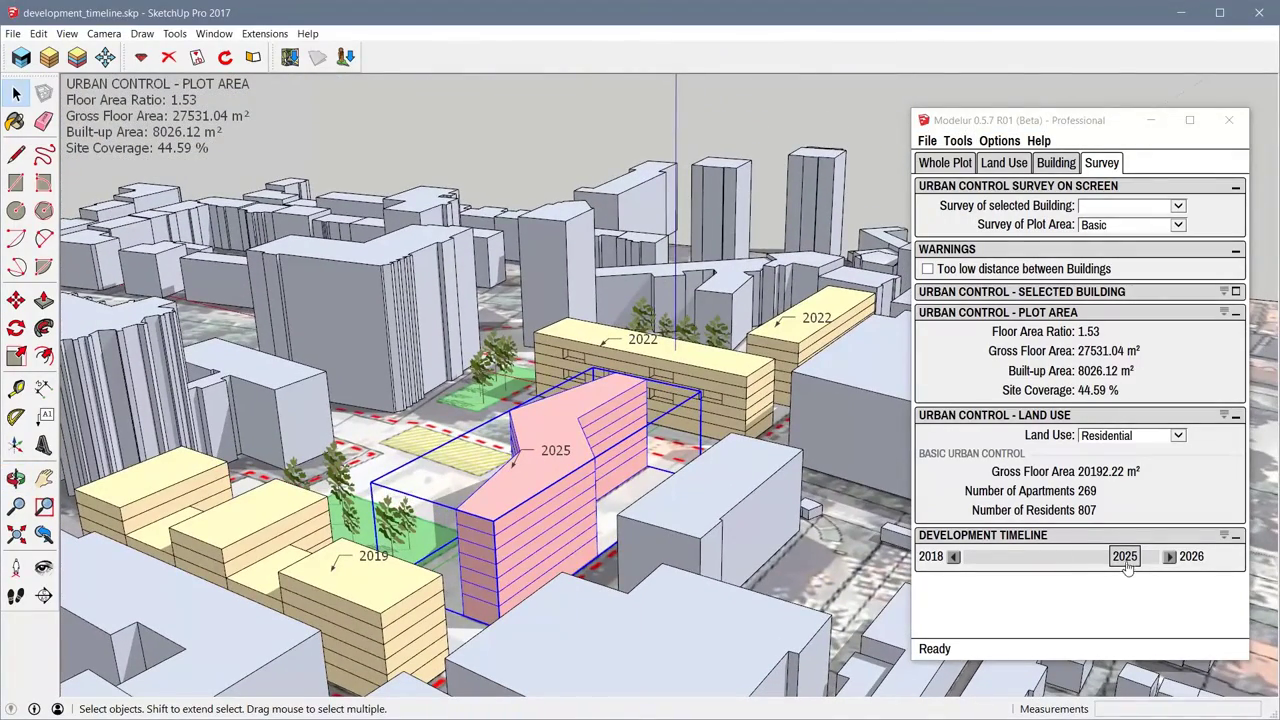
pyautogui.moveTo(1126, 558)
pyautogui.mouseDown()
pyautogui.moveTo(969, 563)
pyautogui.moveTo(1150, 558)
pyautogui.mouseUp()
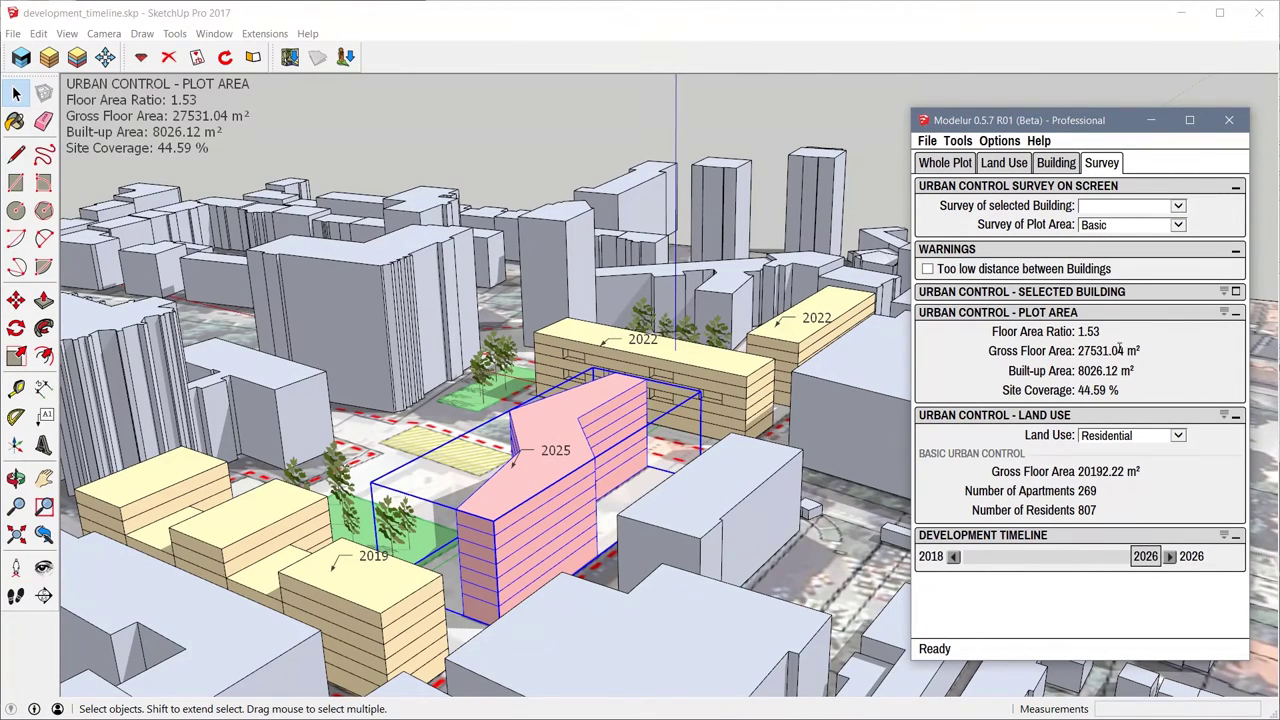
# Zoom and orbit to the 2022 block's long facade and open its group for editing
pyautogui.click(718, 376)
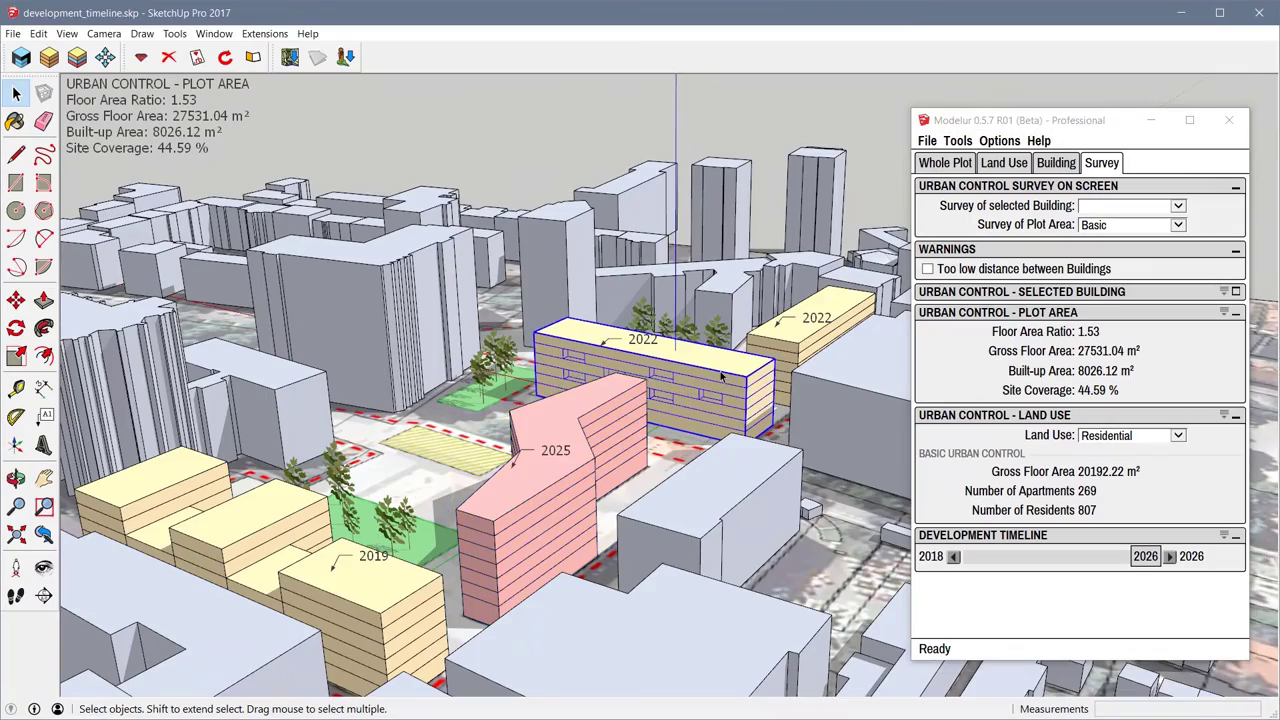
pyautogui.scroll(5, 718, 376)
pyautogui.moveTo(699, 395); pyautogui.dragTo(590, 352, button='middle')
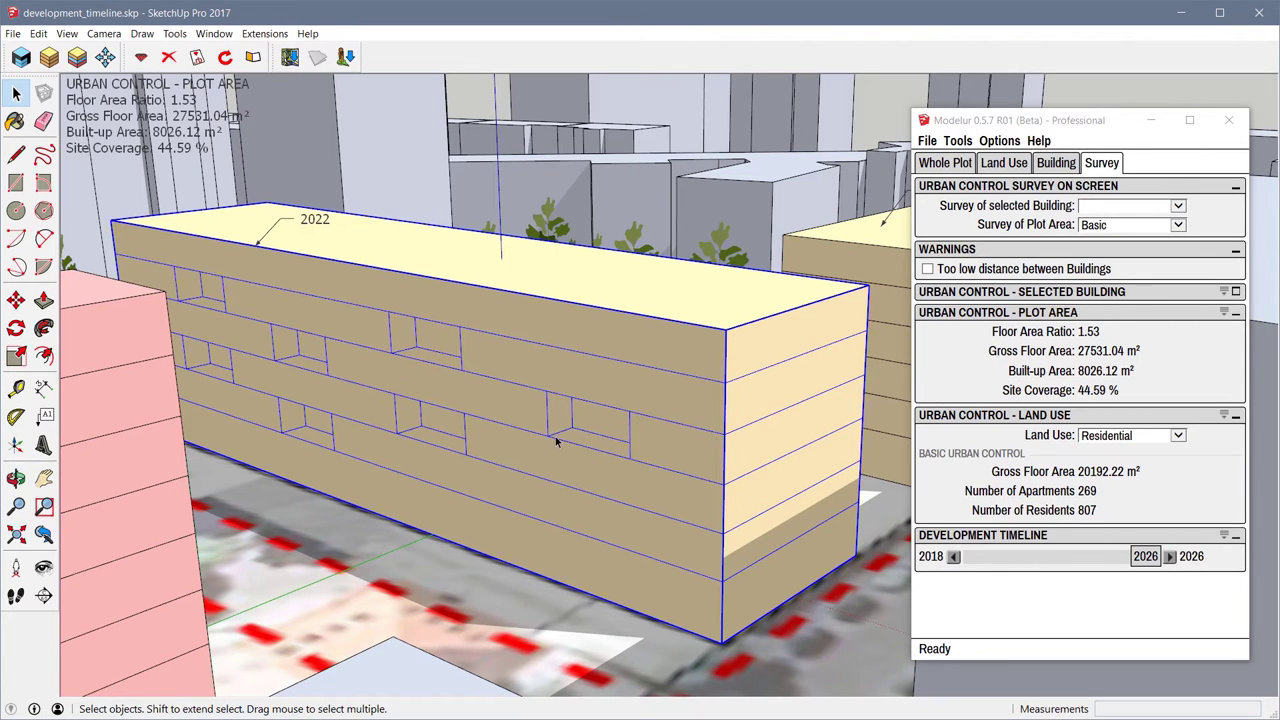
pyautogui.doubleClick(491, 392)
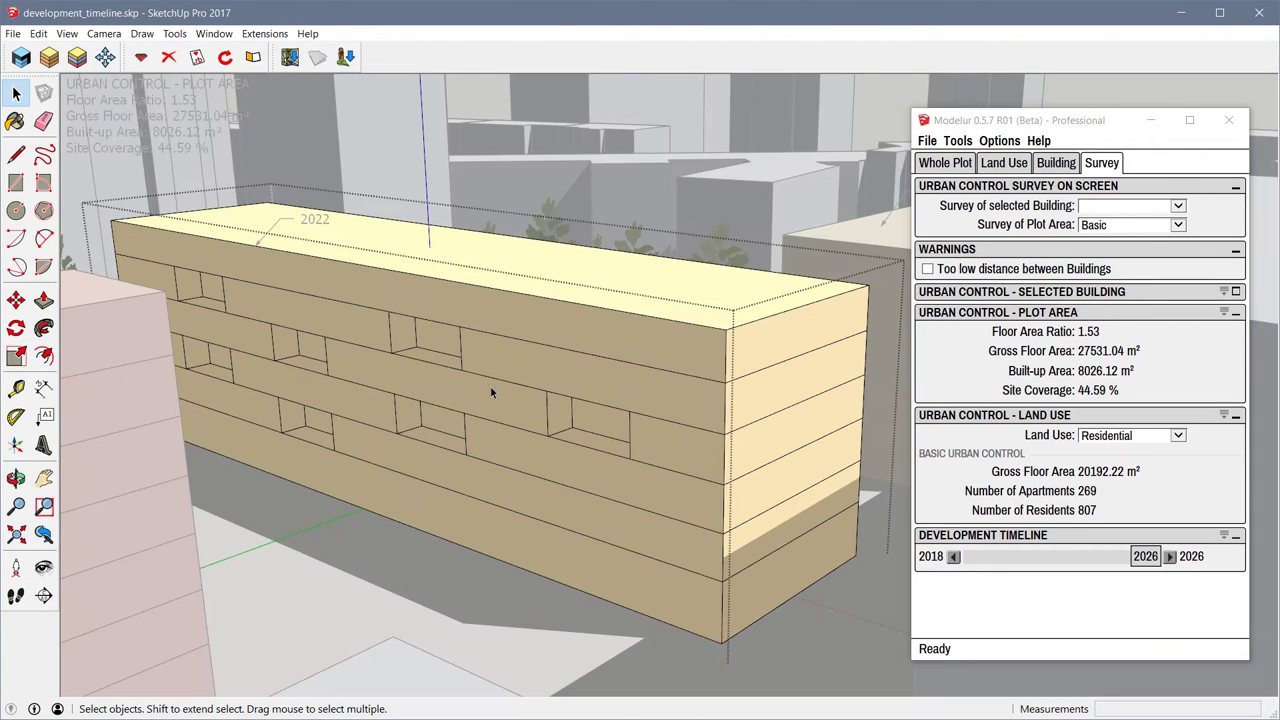
# Draw two vertical edges on the facade down to the lower floor line
pyautogui.click(16, 156)
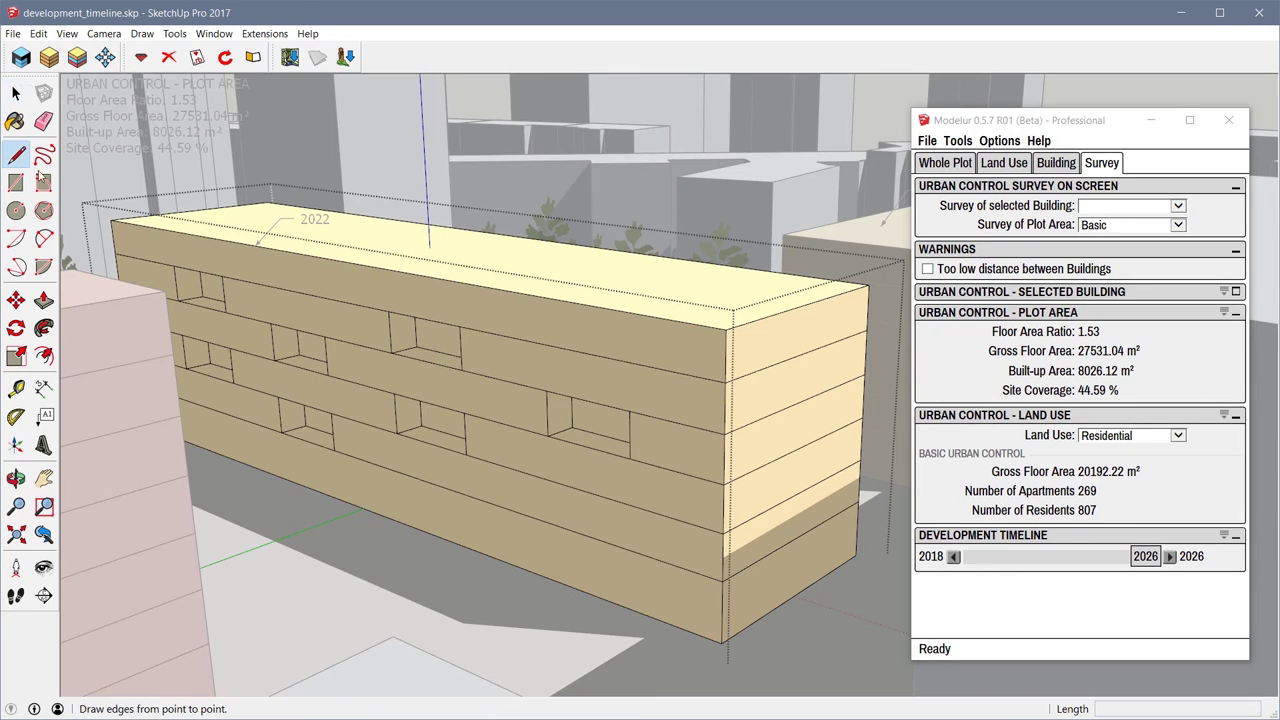
pyautogui.click(549, 479)
pyautogui.click(549, 522)
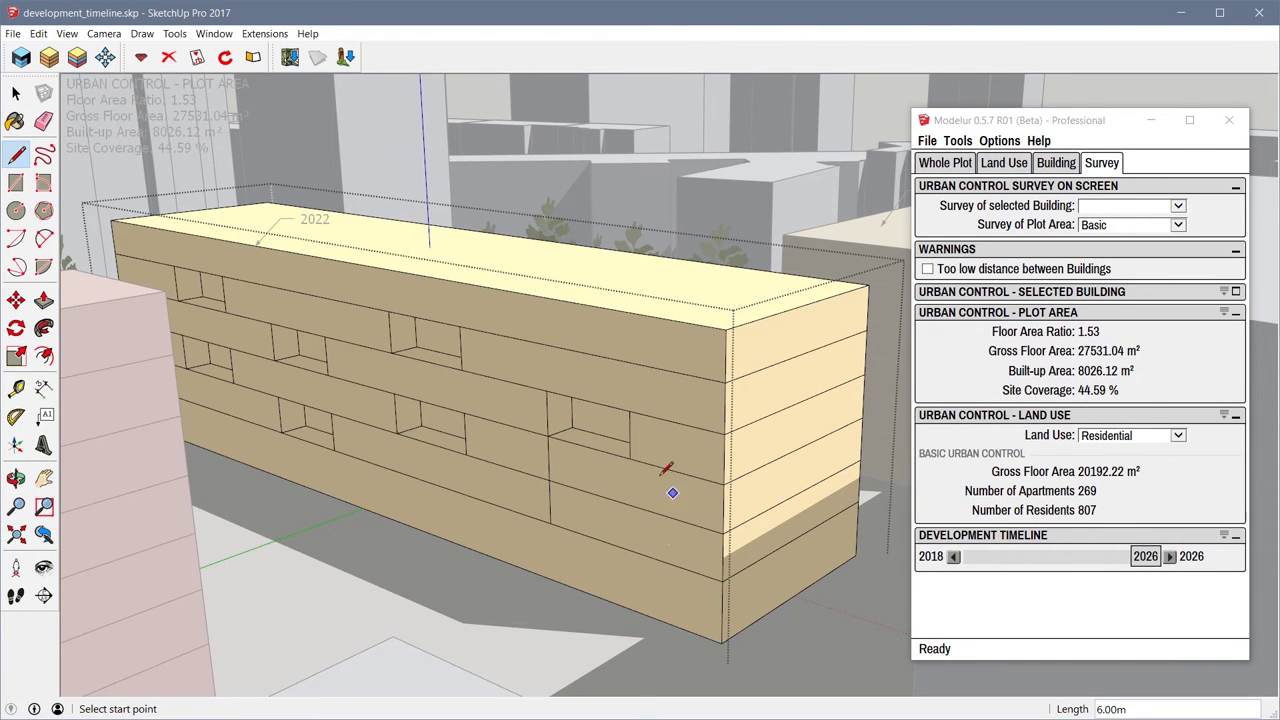
pyautogui.click(630, 458)
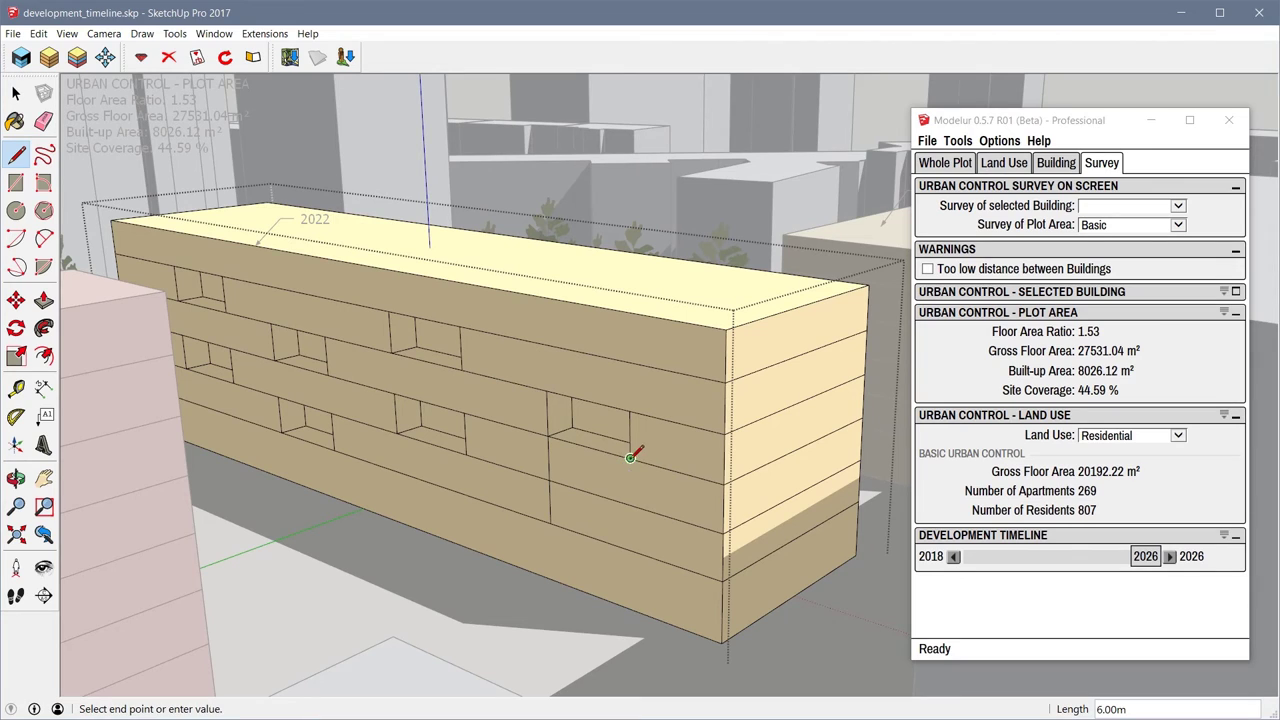
pyautogui.click(630, 549)
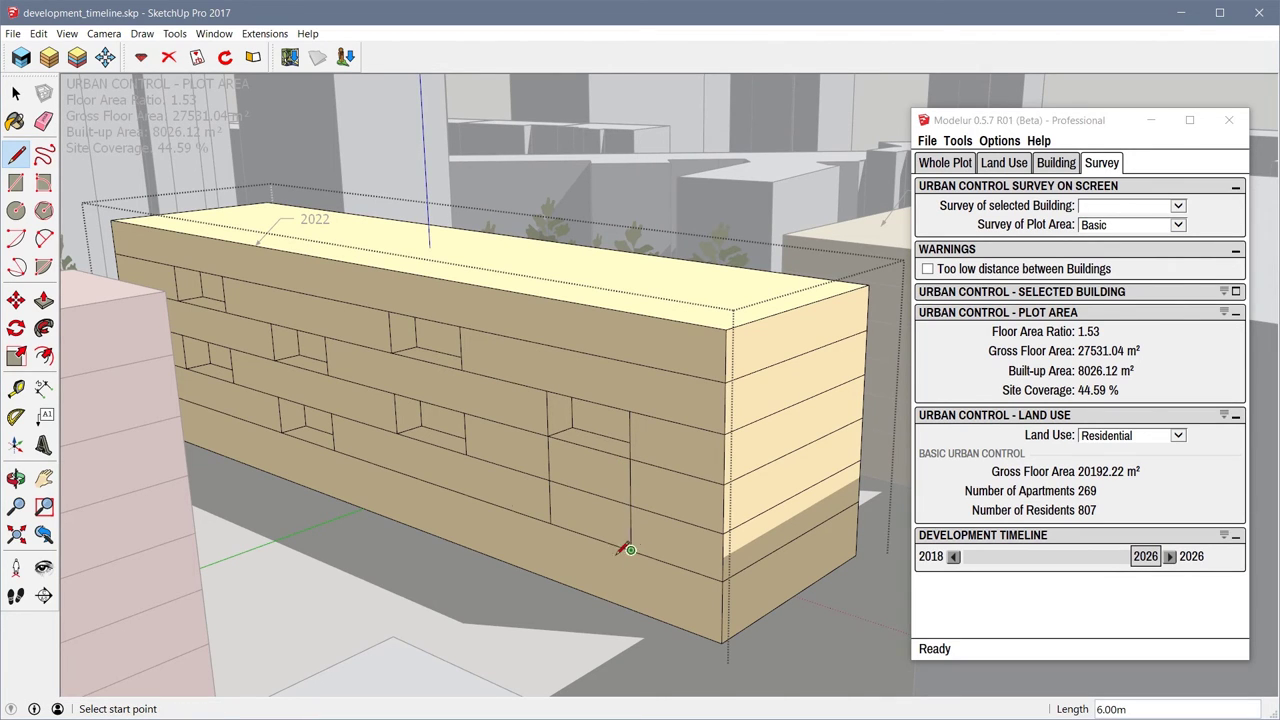
# Push the outlined facade panel 2.27 m into the 2022 block, then zoom back out
pyautogui.click(43, 300)
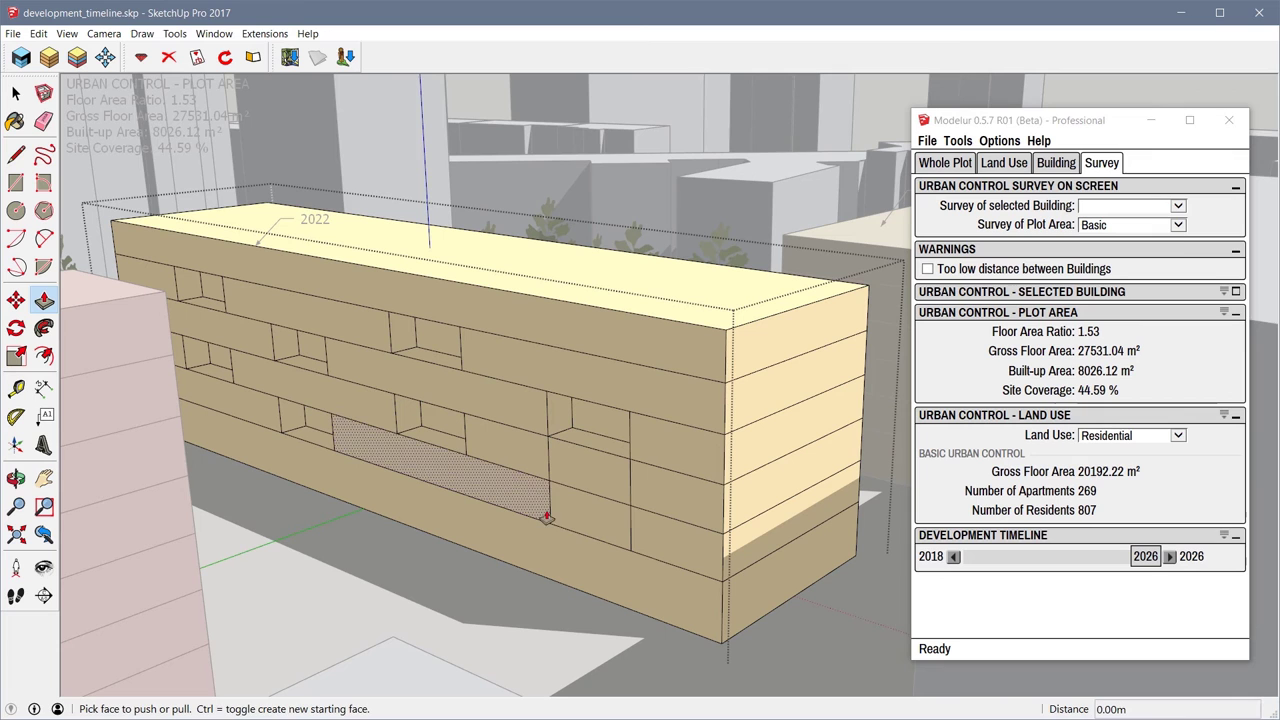
pyautogui.click(575, 519)
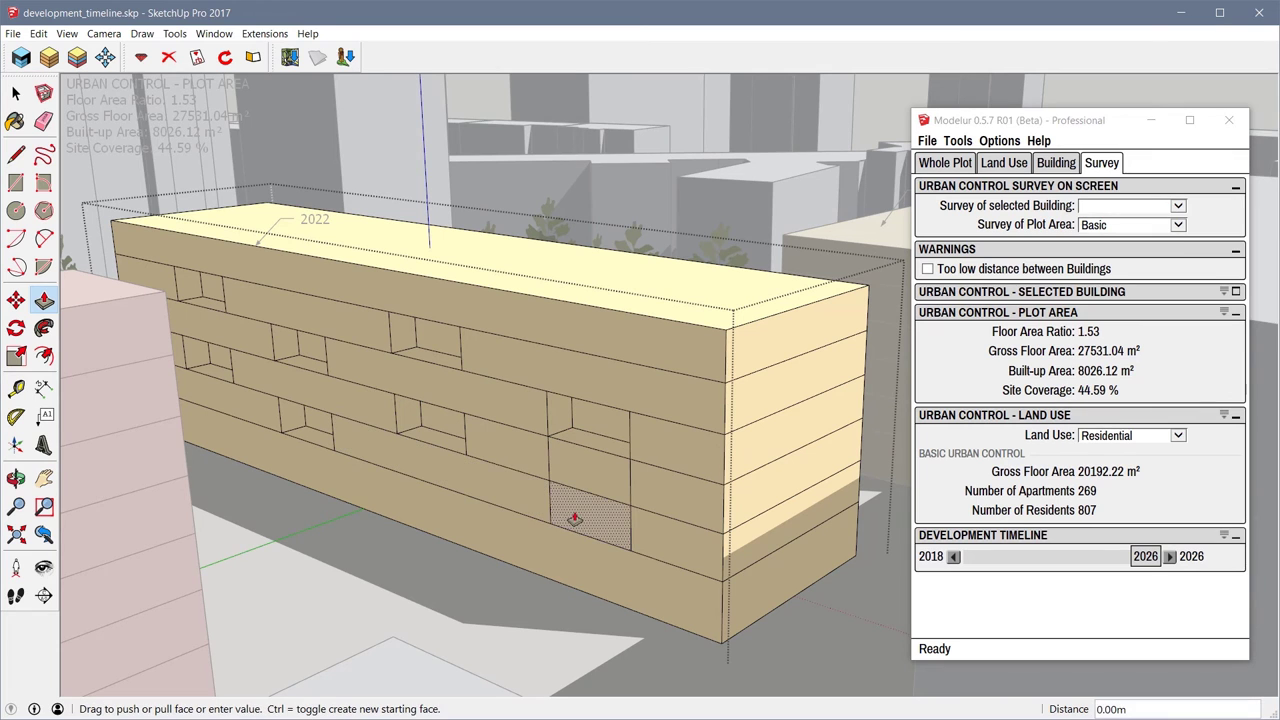
pyautogui.click(604, 431)
pyautogui.moveTo(604, 431); pyautogui.dragTo(551, 479, button='middle')
pyautogui.press('space')
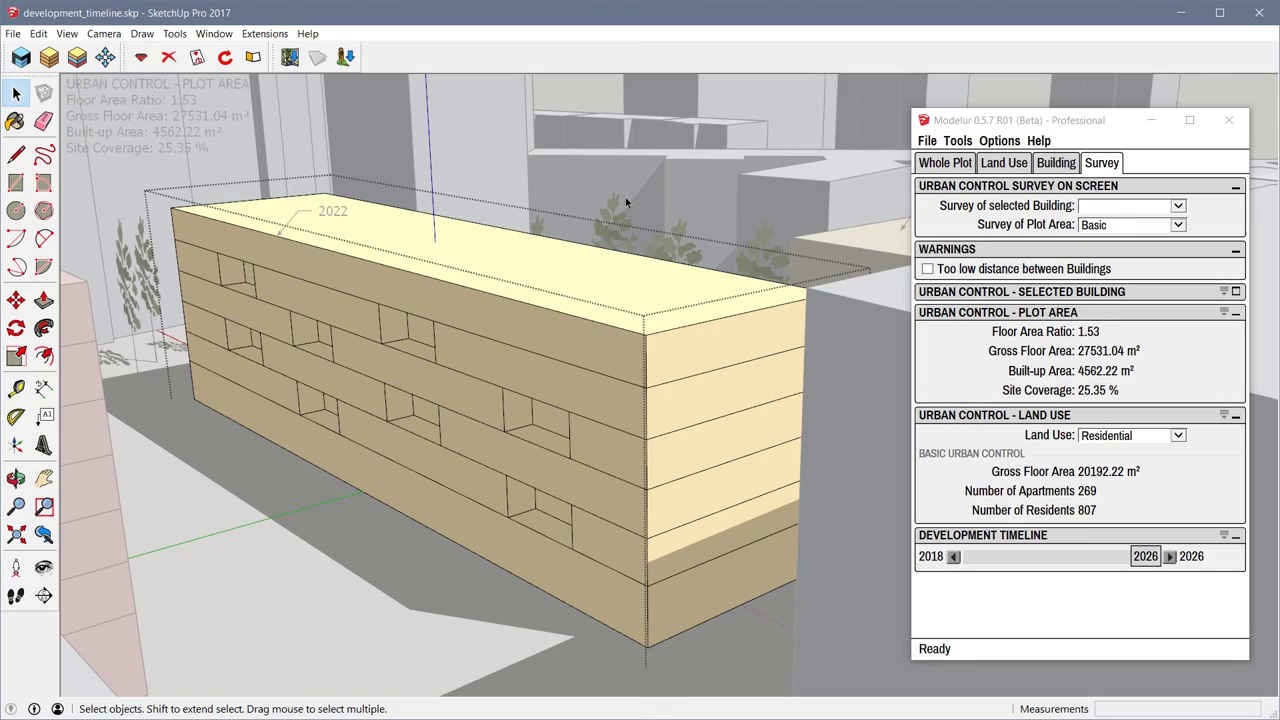
pyautogui.scroll(-10, 563, 258)
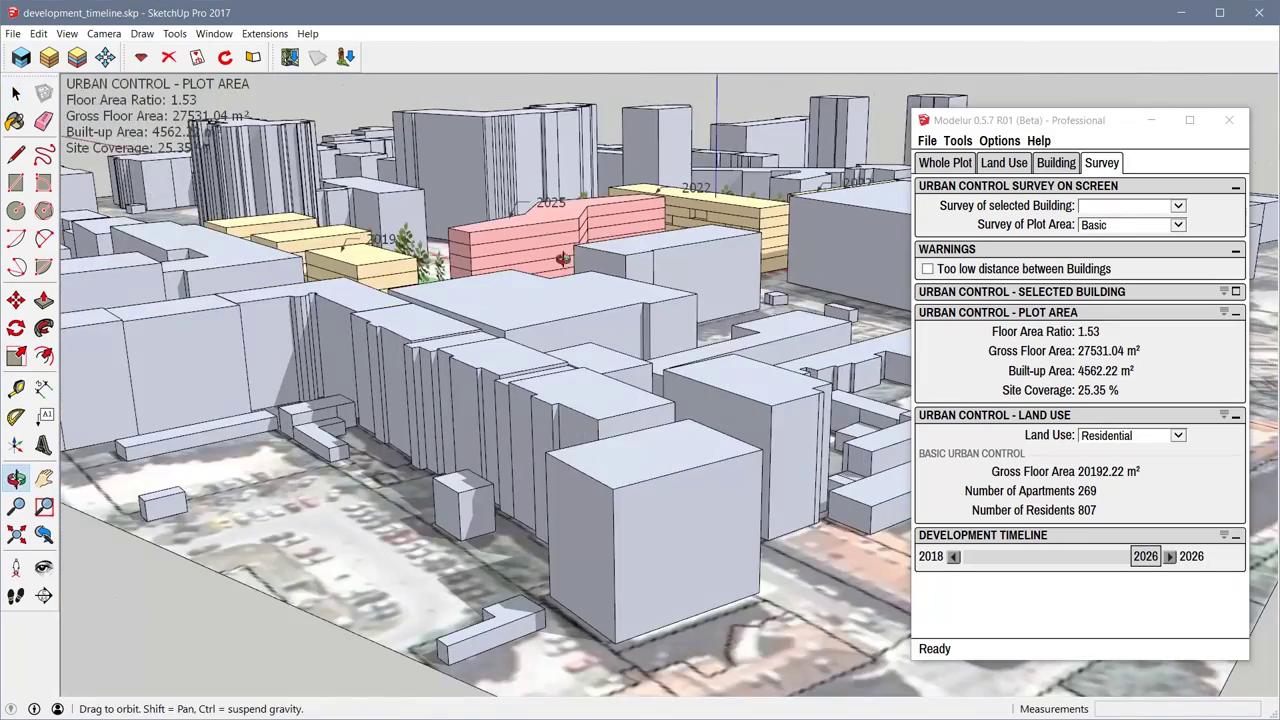